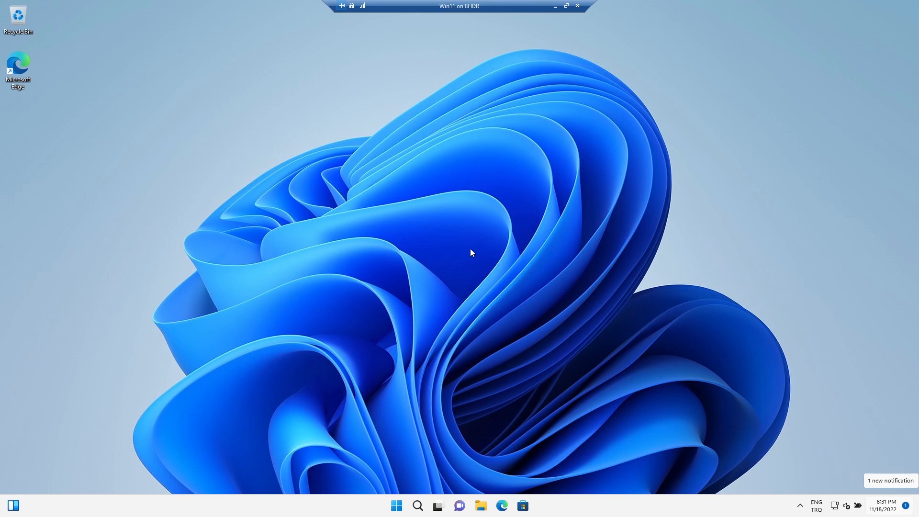
- Open Settings and search for the Remote Desktop settings page
left_click(396, 511)
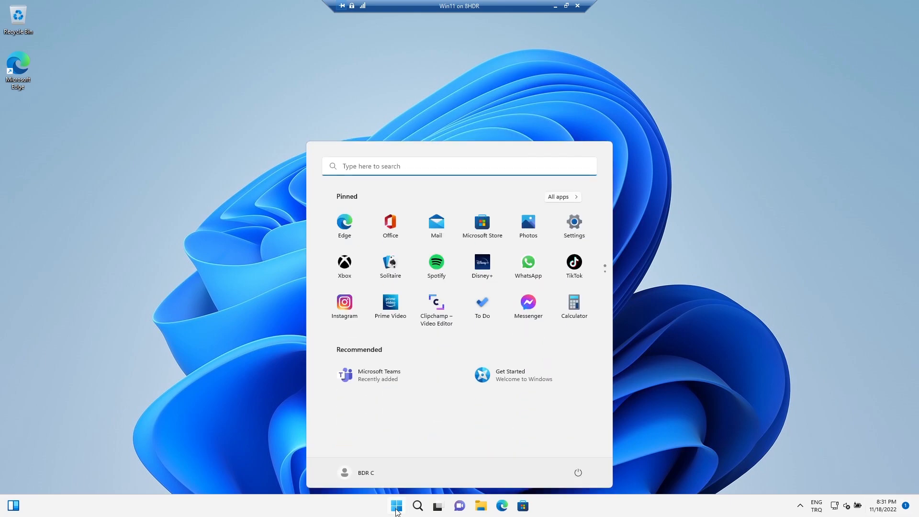
left_click(575, 223)
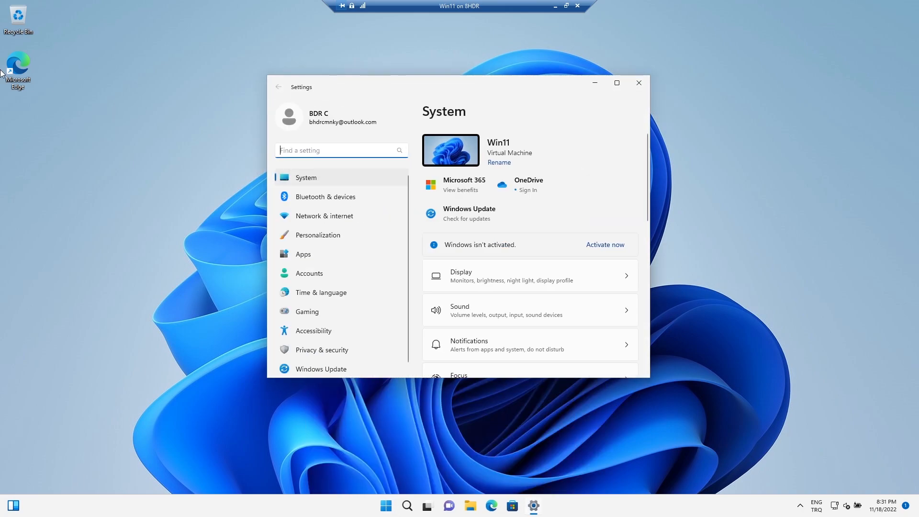
type("remote")
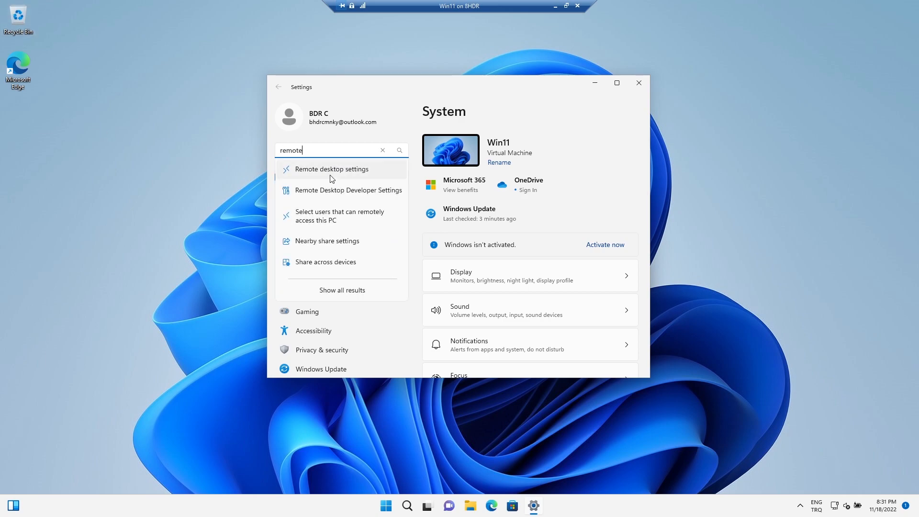
left_click(333, 170)
- Turn on Remote Desktop and confirm enabling it
left_click(608, 151)
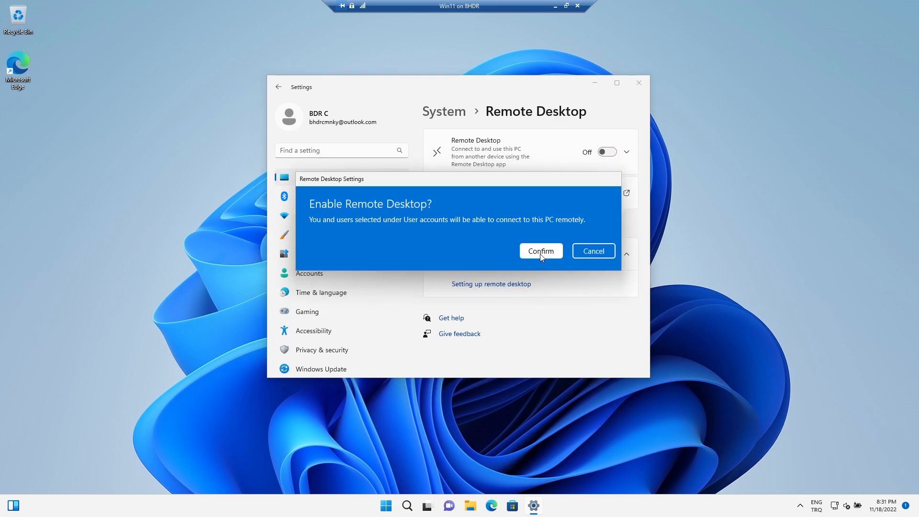
left_click(541, 254)
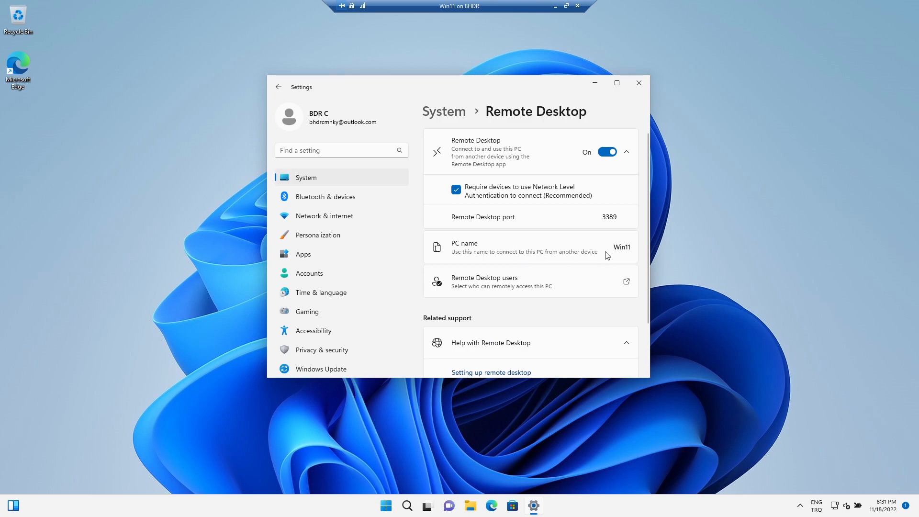
left_click(513, 284)
left_click(522, 295)
- Search for and open Windows Defender Firewall with Advanced Security
left_click(408, 511)
type("cı")
key("BackSpace")
type("ontro")
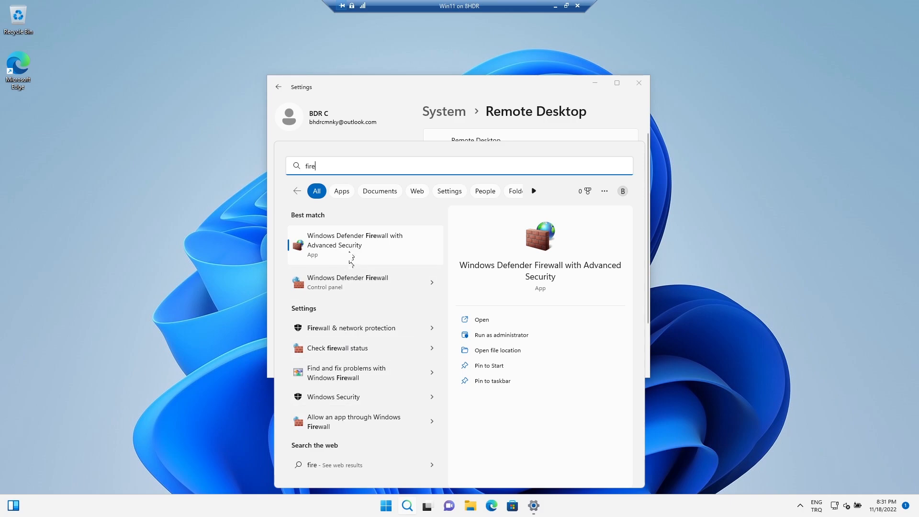
left_click(349, 242)
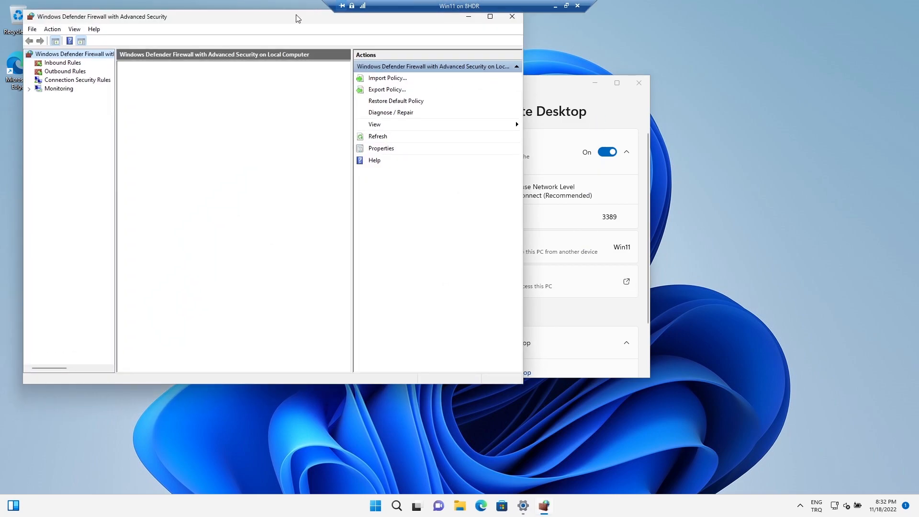
left_click_drag(298, 18, 484, 30)
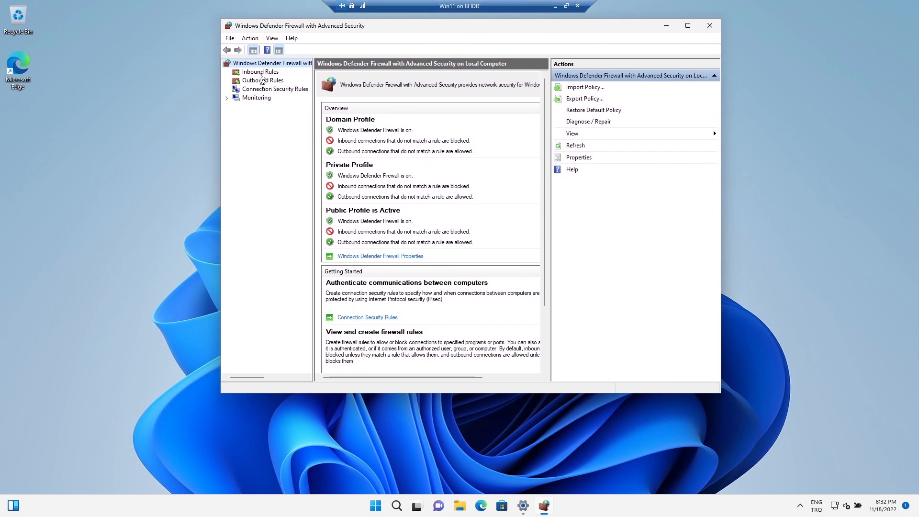
- Enable the inbound Remote Desktop - (TCP-WS-In) and Remote Desktop - (TCP-WSS-In) rules
left_click(262, 73)
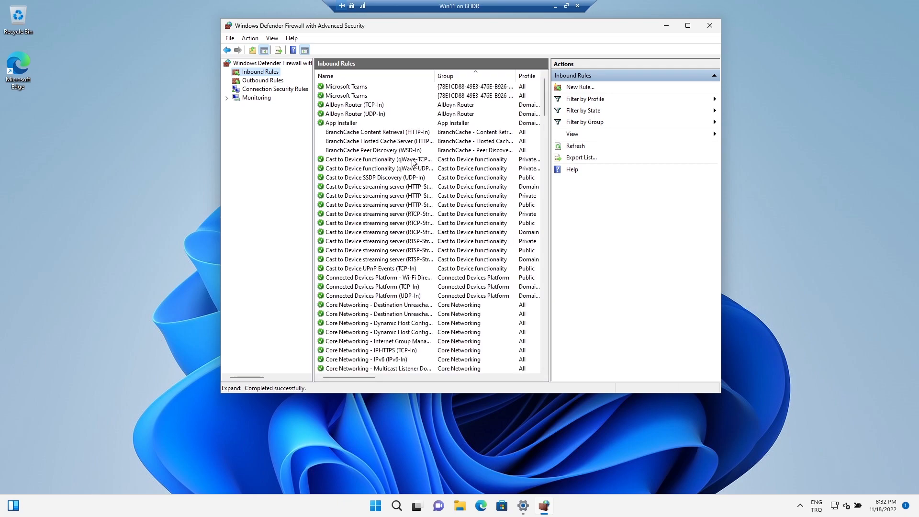
scroll(401, 253, "down", 20)
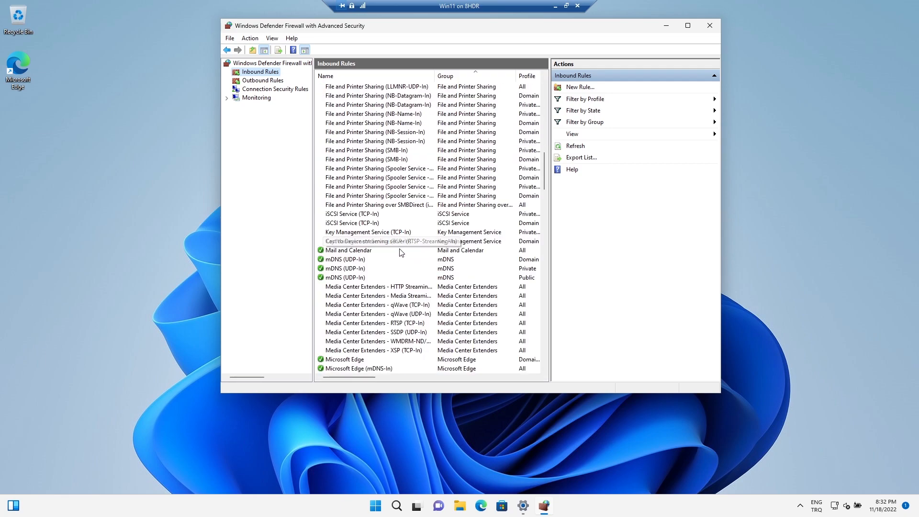
left_click(379, 231)
key("r")
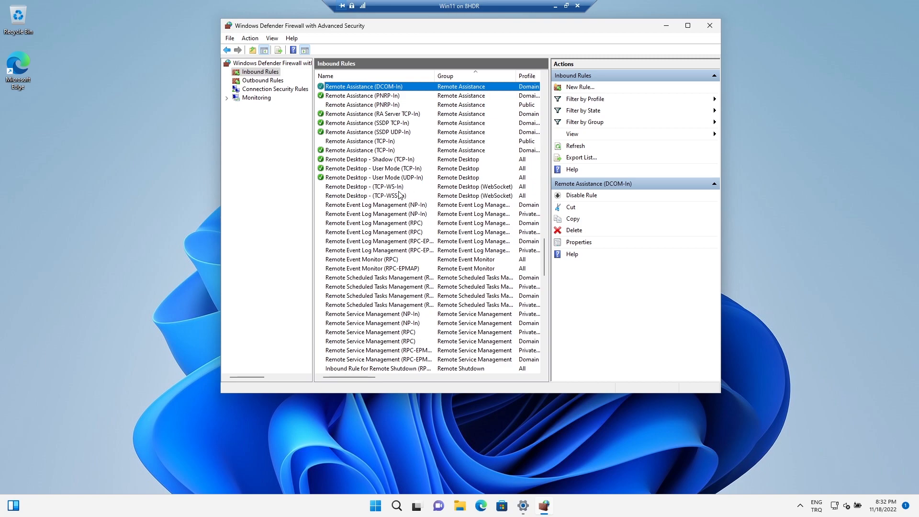
left_click(384, 187)
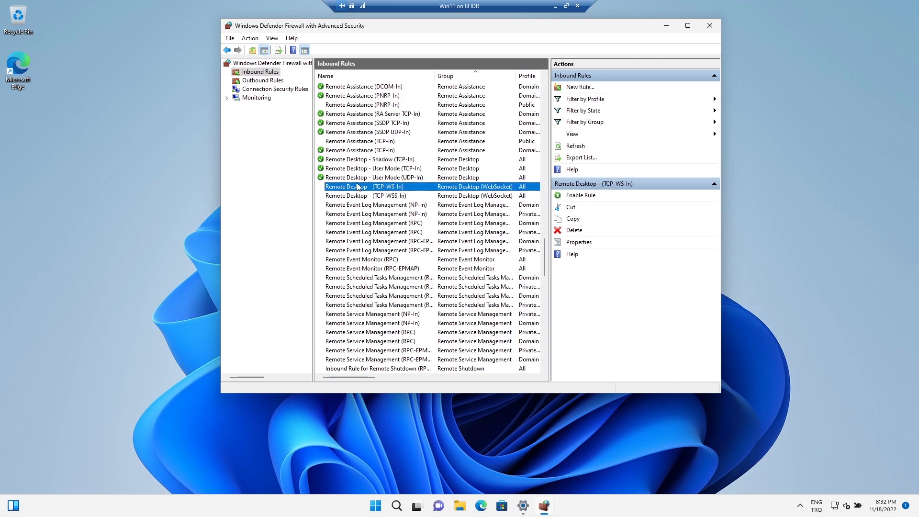
right_click(360, 188)
left_click(407, 192)
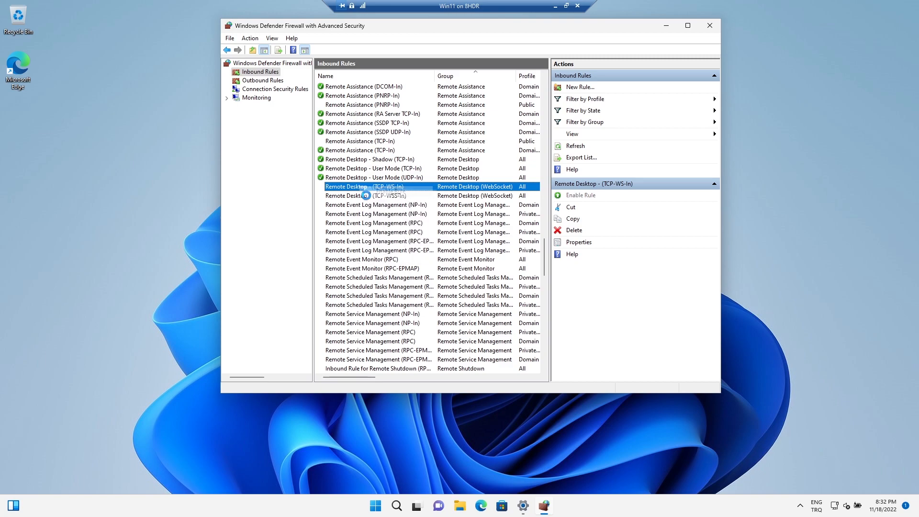
right_click(341, 196)
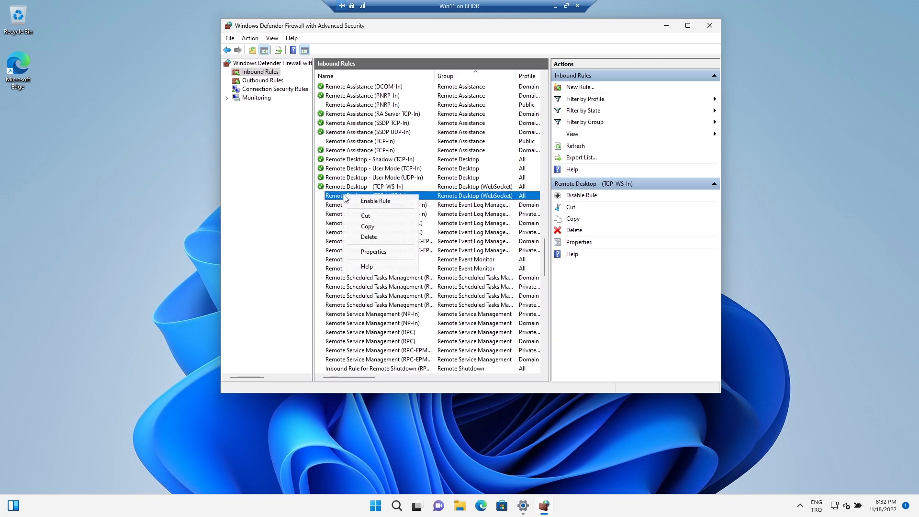
left_click(377, 200)
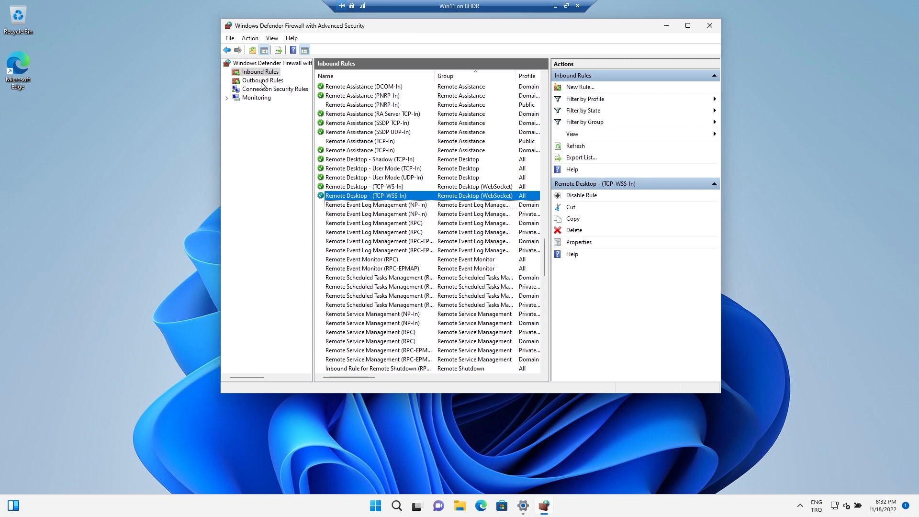
- Start a new inbound port rule applying to TCP local port 3389
left_click(581, 88)
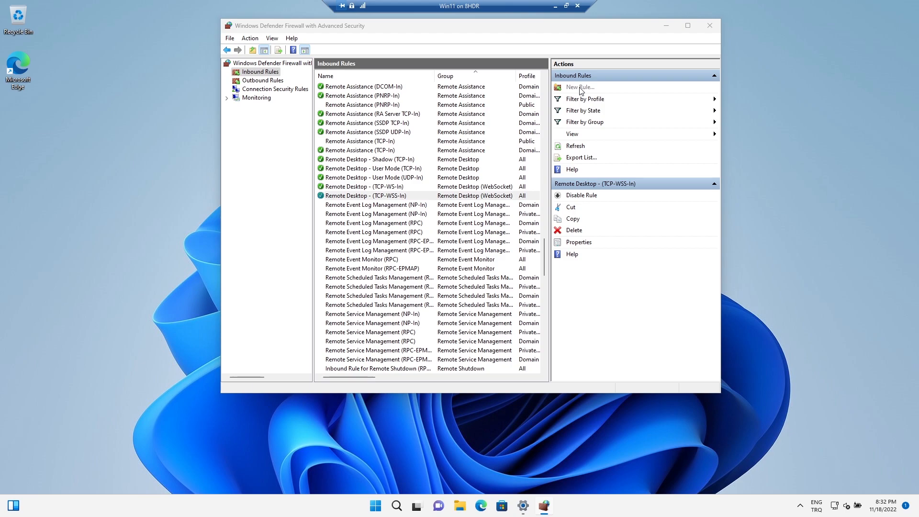
left_click(199, 195)
left_click(361, 350)
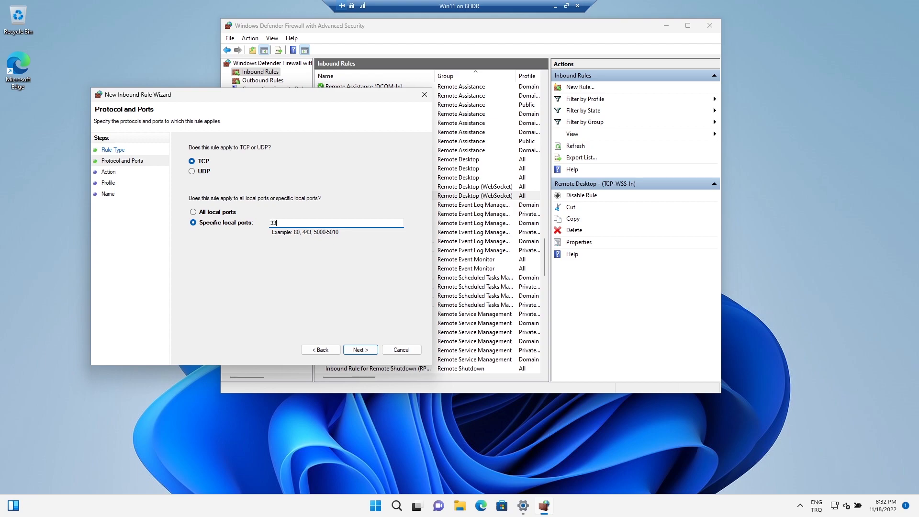
left_click(360, 350)
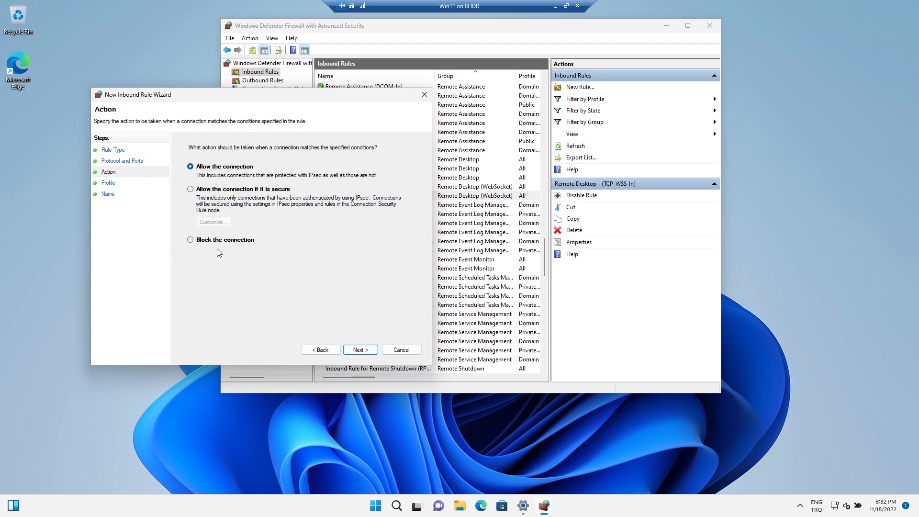
- Allow the connection for all profiles and finish the rule named A_Remote
left_click(350, 351)
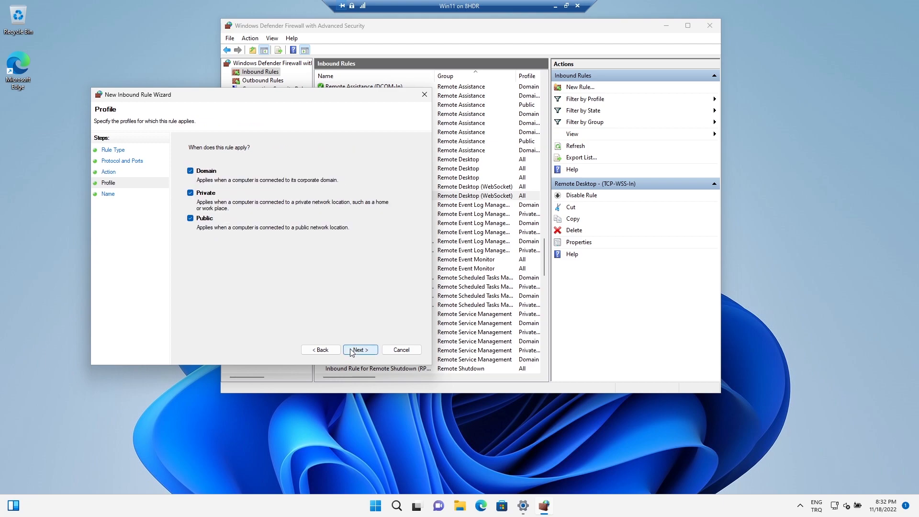
left_click(352, 351)
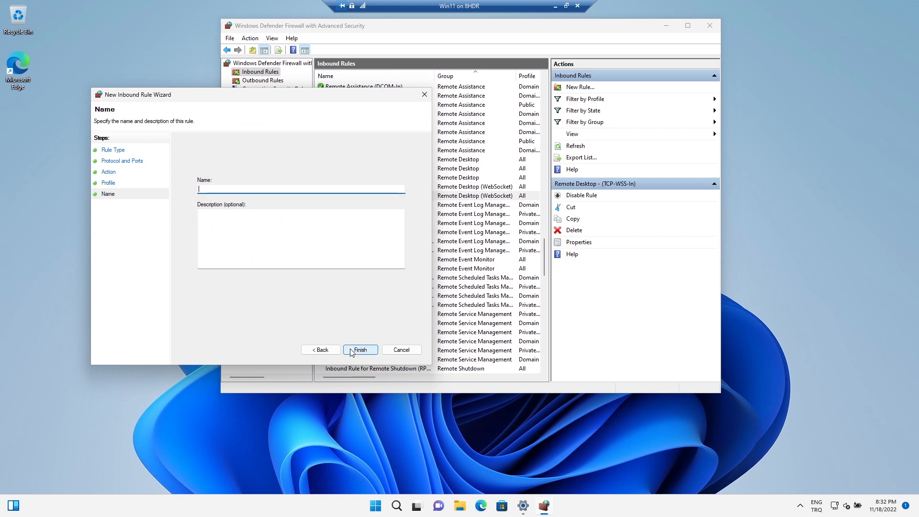
type("A_Remote")
left_click(361, 349)
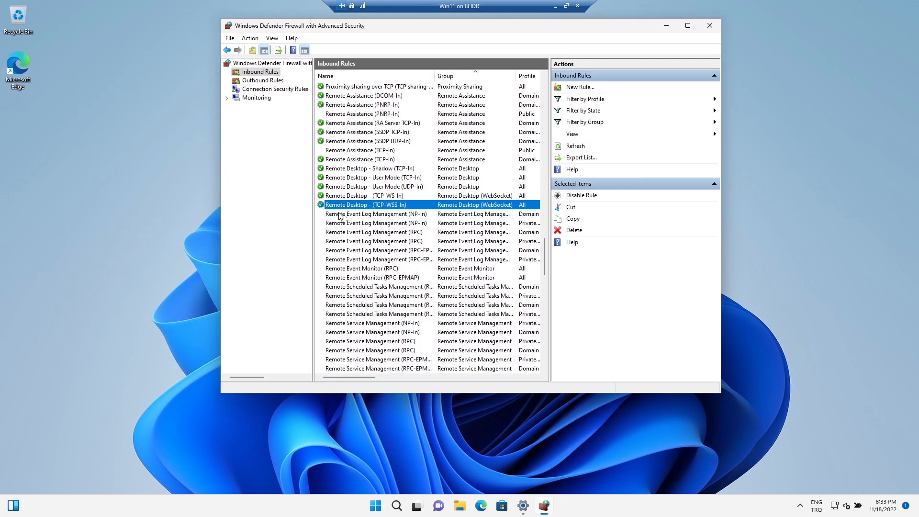
- Start another new inbound port rule applying to UDP specific local port 3389
scroll(342, 217, "up", 15)
scroll(453, 205, "up", 20)
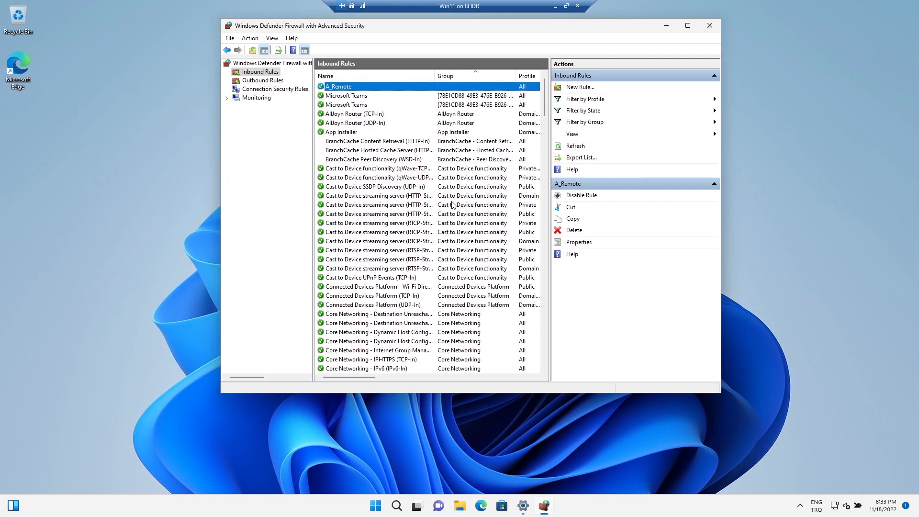
left_click(581, 87)
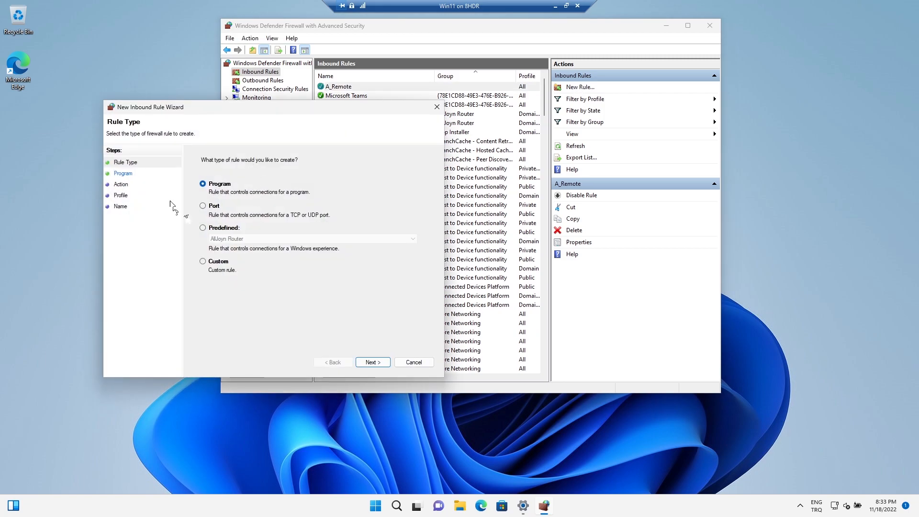
left_click(214, 206)
left_click(373, 363)
left_click(212, 186)
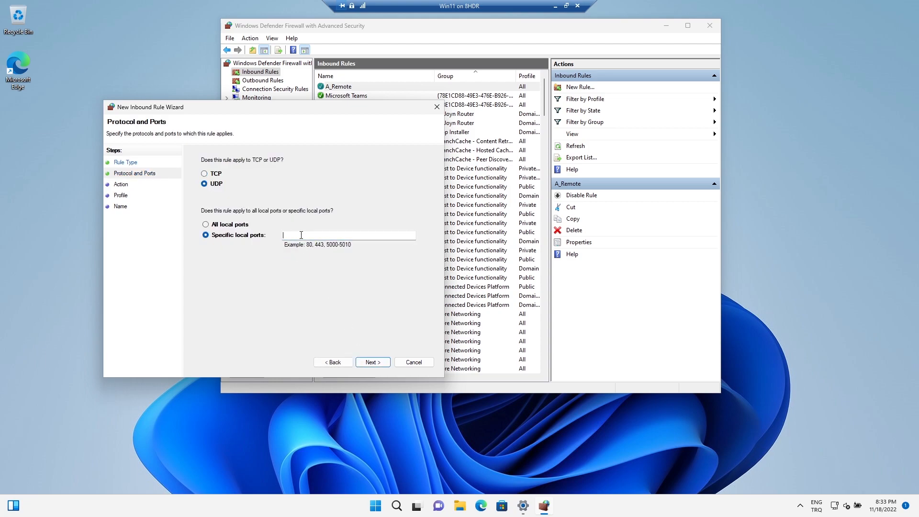
type("3389")
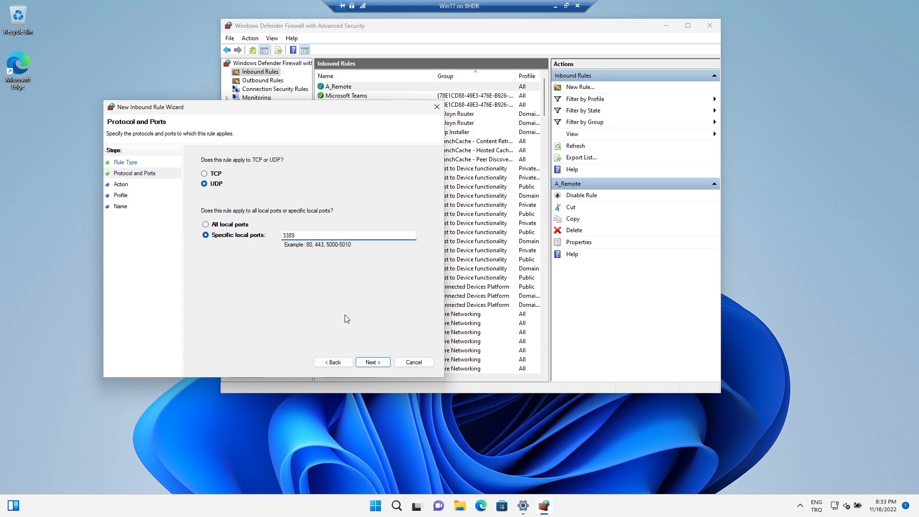
- Allow the connection for all profiles and finish the rule named A-Remote UDP
left_click(383, 363)
left_click(373, 362)
left_click(373, 362)
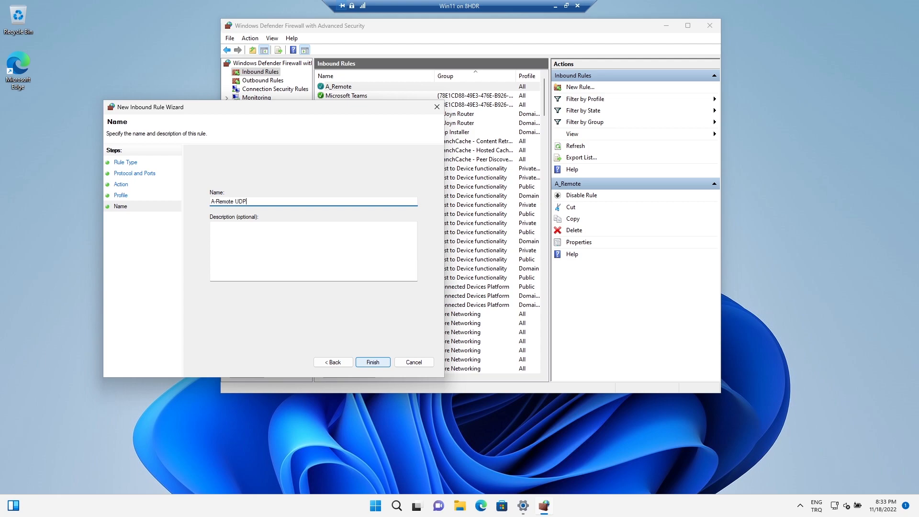
left_click(374, 363)
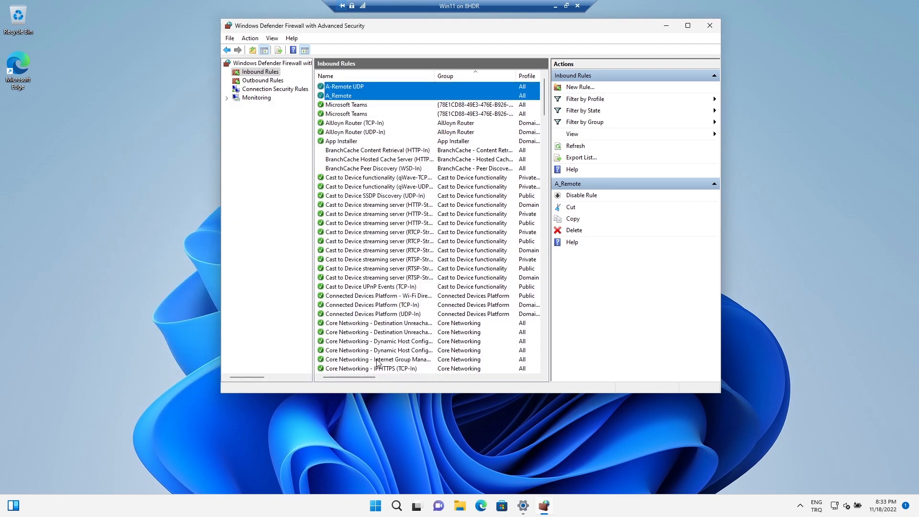
- Close the firewall console and the Settings window
left_click(666, 26)
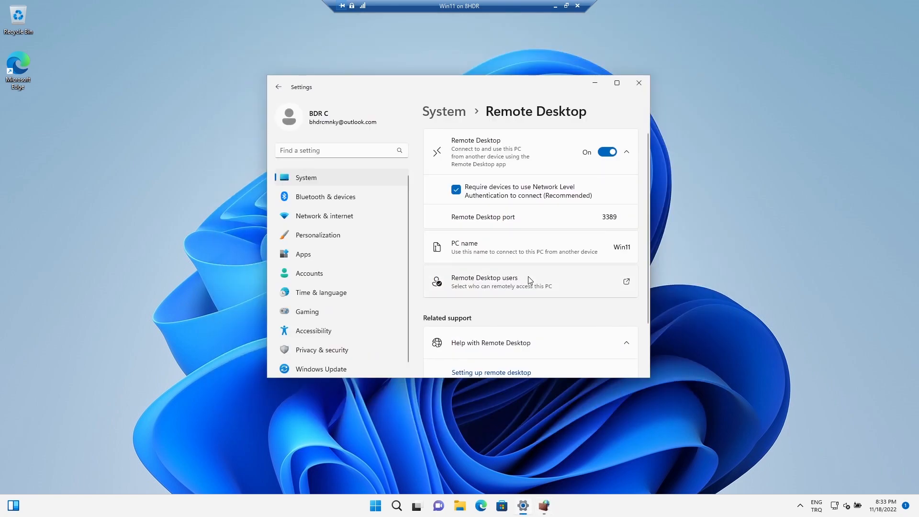
scroll(530, 283, "down", 2)
scroll(482, 339, "up", 2)
left_click(838, 510)
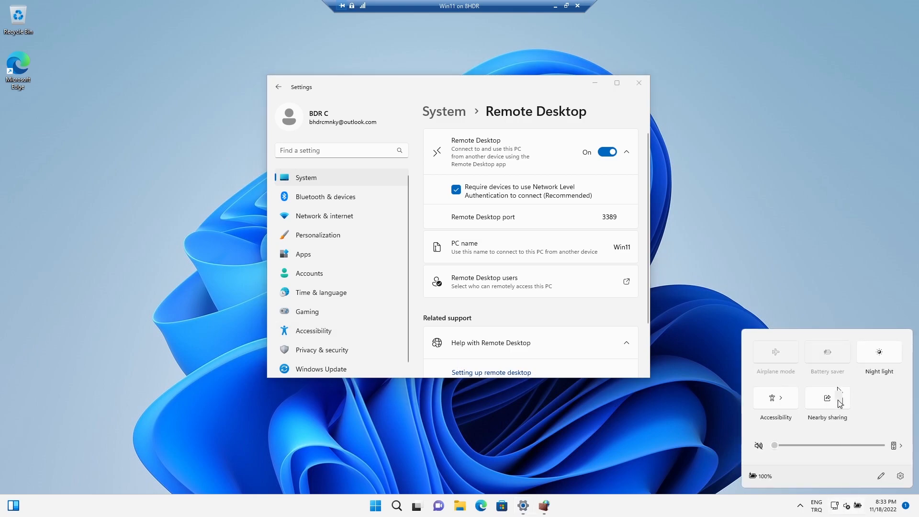
left_click(901, 476)
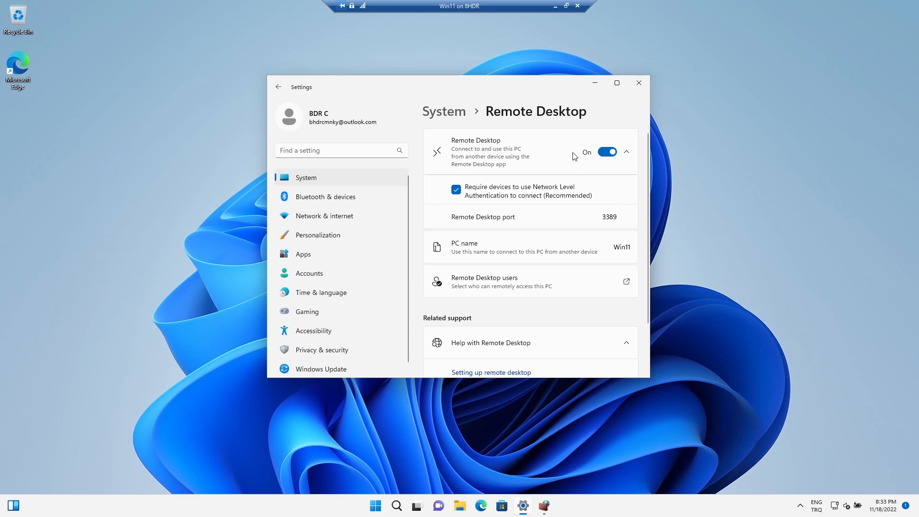
left_click(292, 178)
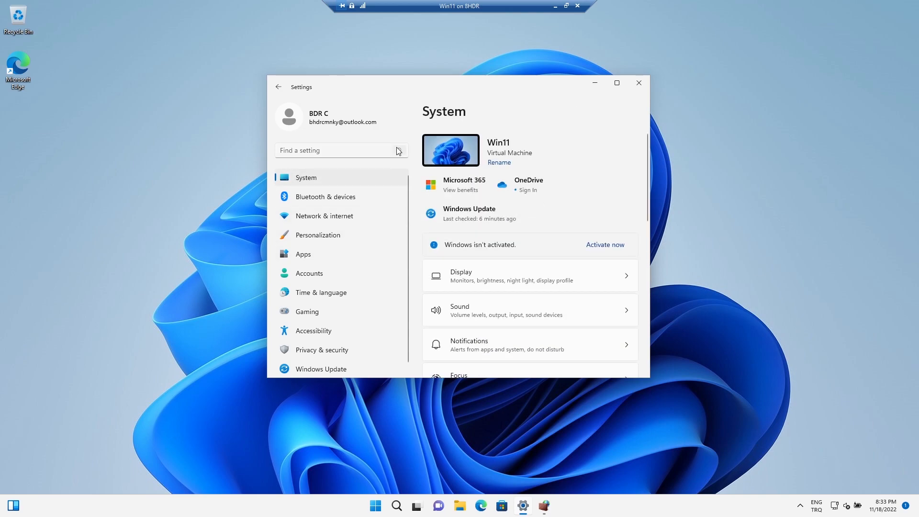
left_click(638, 83)
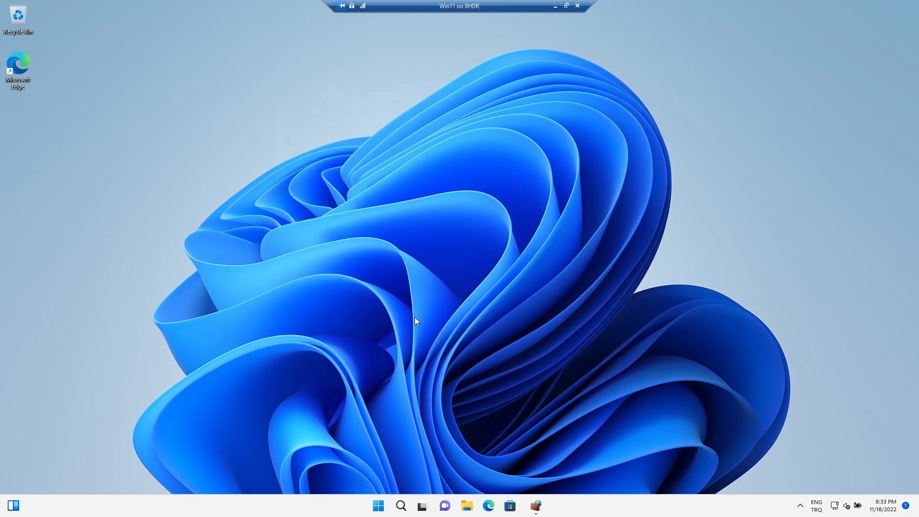
- Open Control Panel's Network and Sharing Center and view the Ethernet connection details to find the machine's IPv4 address
left_click(408, 506)
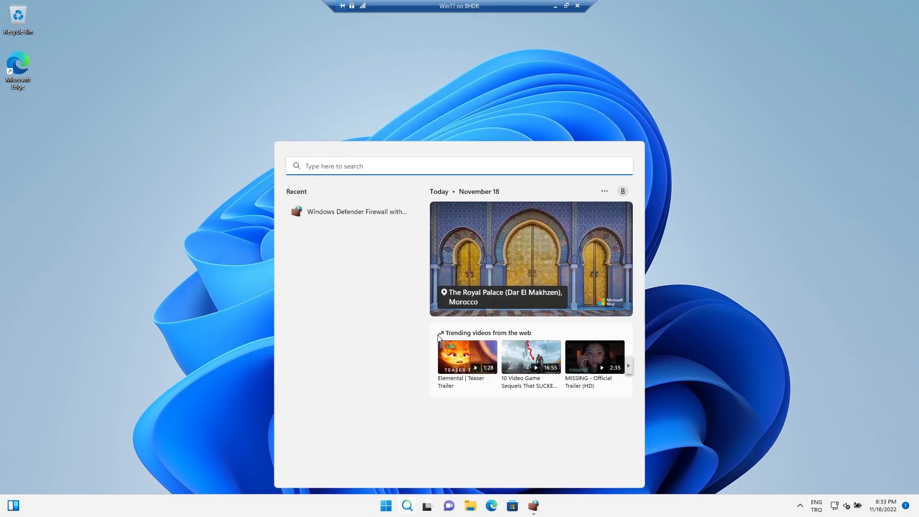
type("contr")
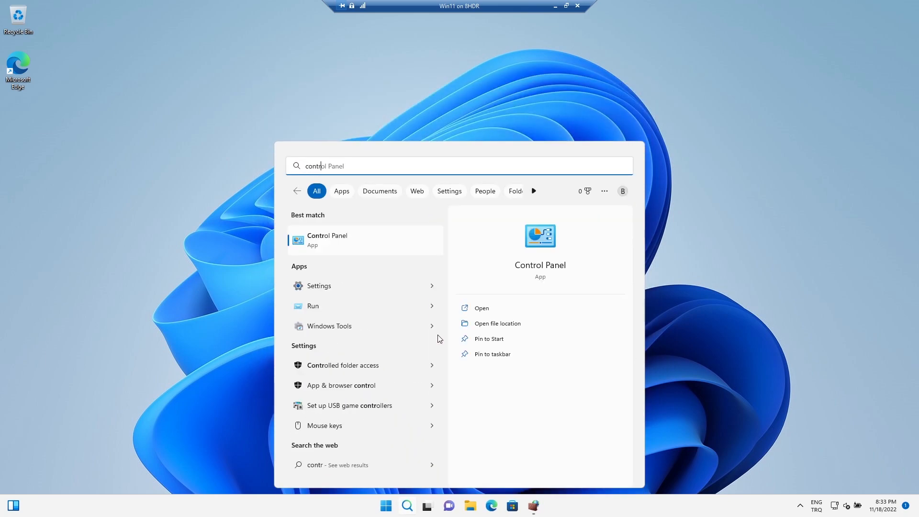
key("Return")
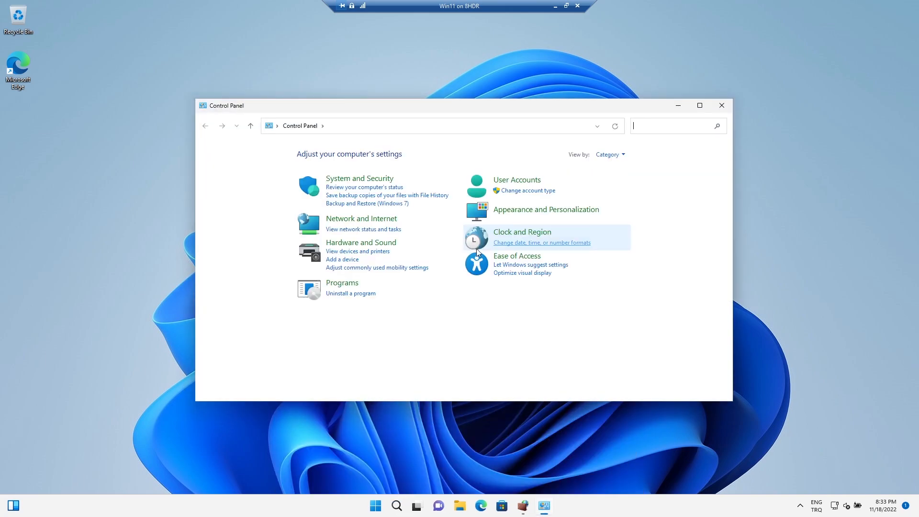
left_click(352, 218)
left_click(353, 153)
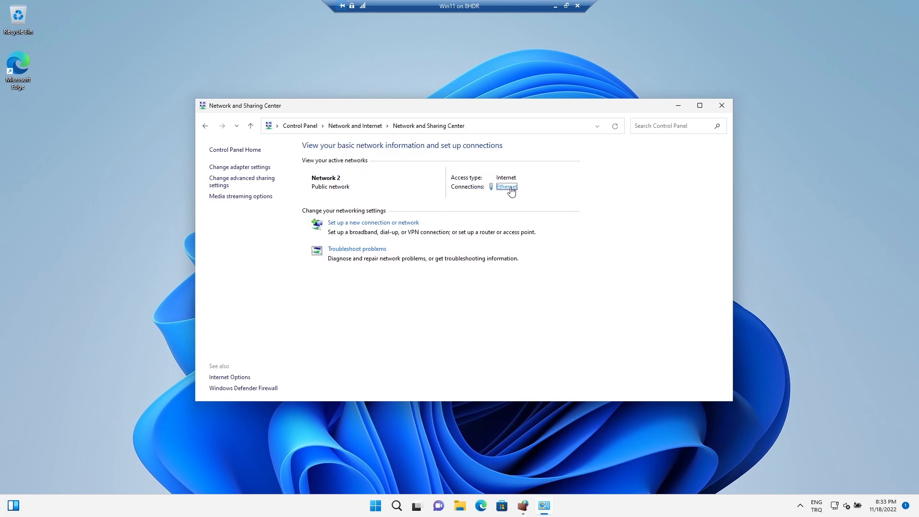
left_click(511, 189)
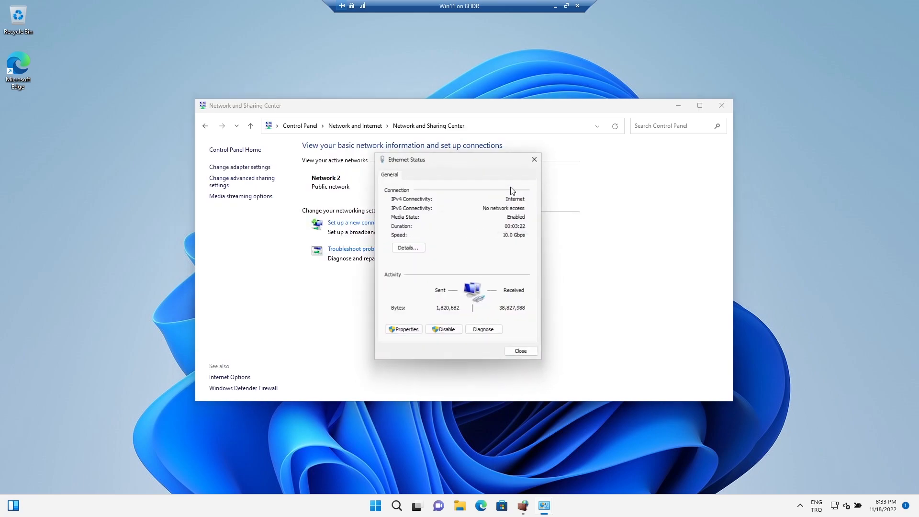
left_click(407, 248)
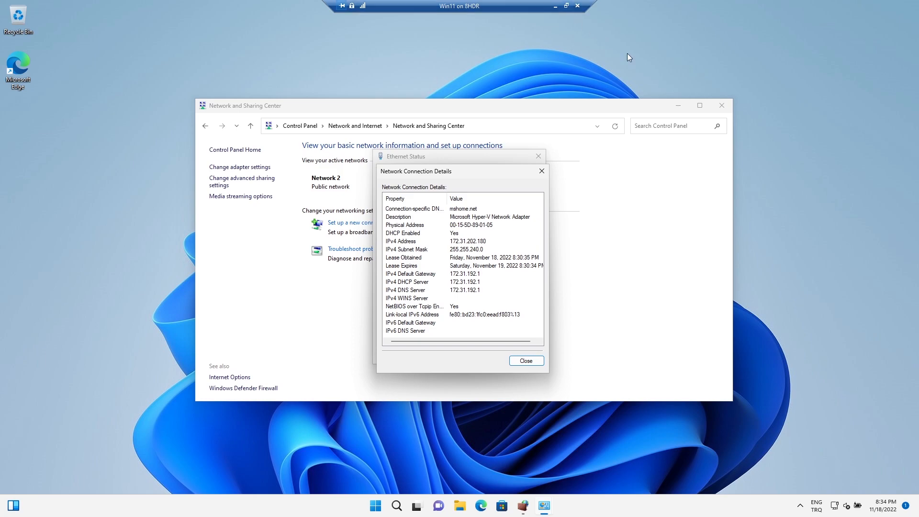
left_click(714, 105)
- Leave the VM's full-screen view and open Remote Desktop Connection on the host computer
left_click(567, 6)
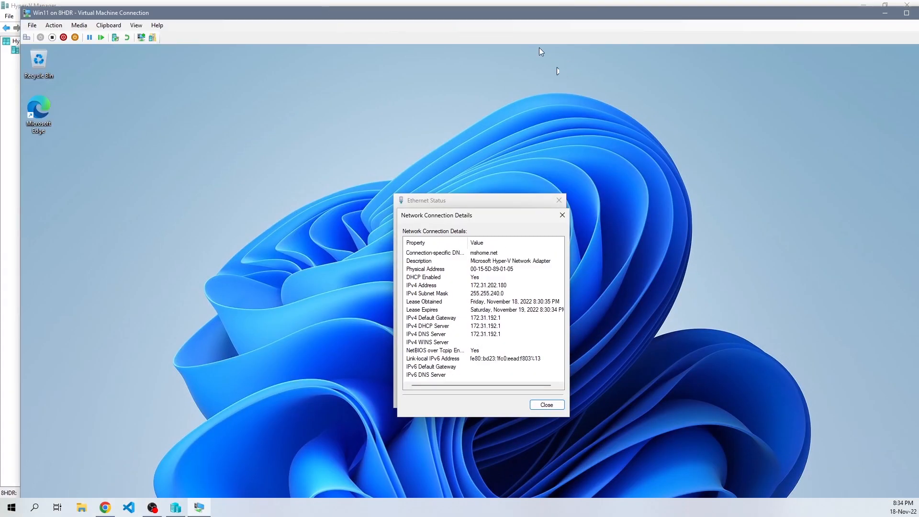
left_click_drag(98, 14, 134, 21)
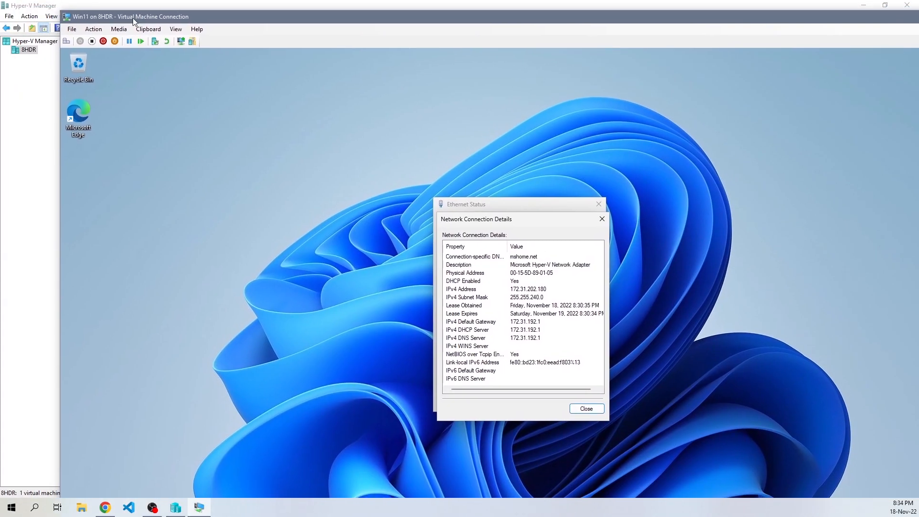
left_click(83, 3)
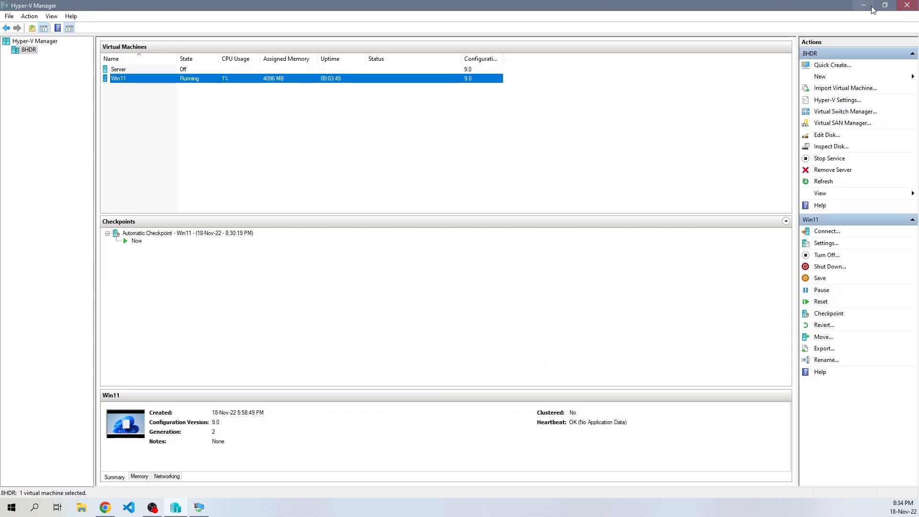
left_click(868, 6)
right_click(14, 507)
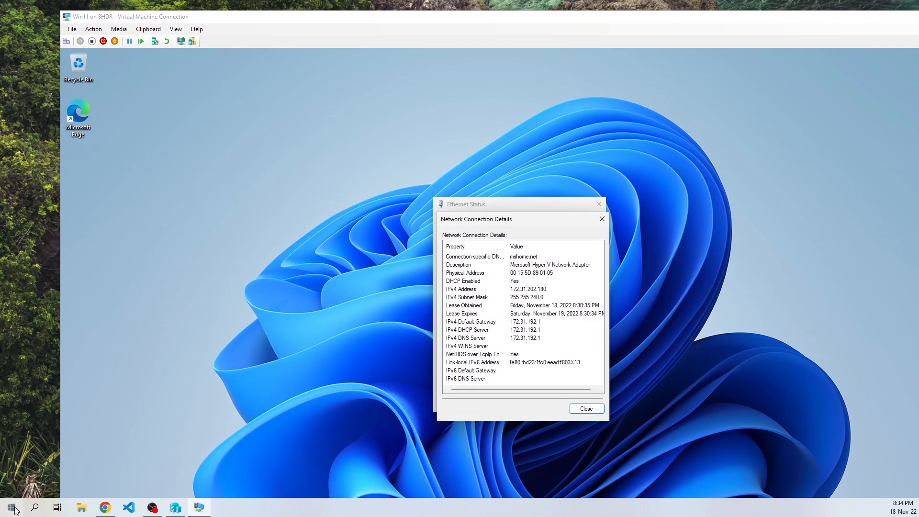
left_click(14, 509)
left_click(15, 508)
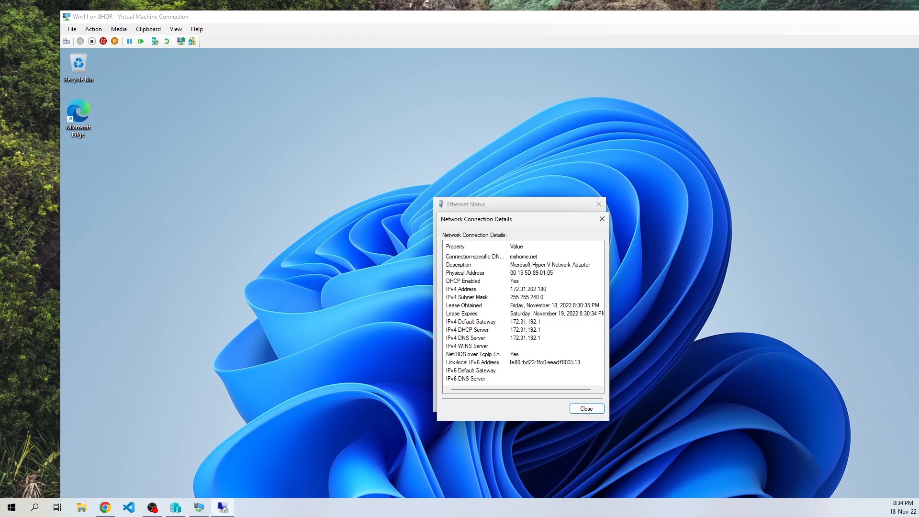
left_click_drag(346, 168, 112, 193)
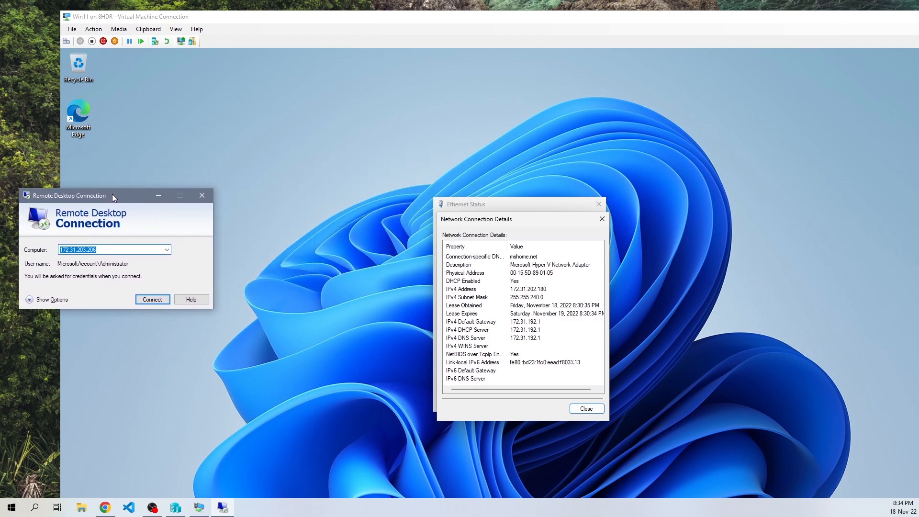
- Connect Remote Desktop to 172.31.202.180 and accept the account credentials
type("172")
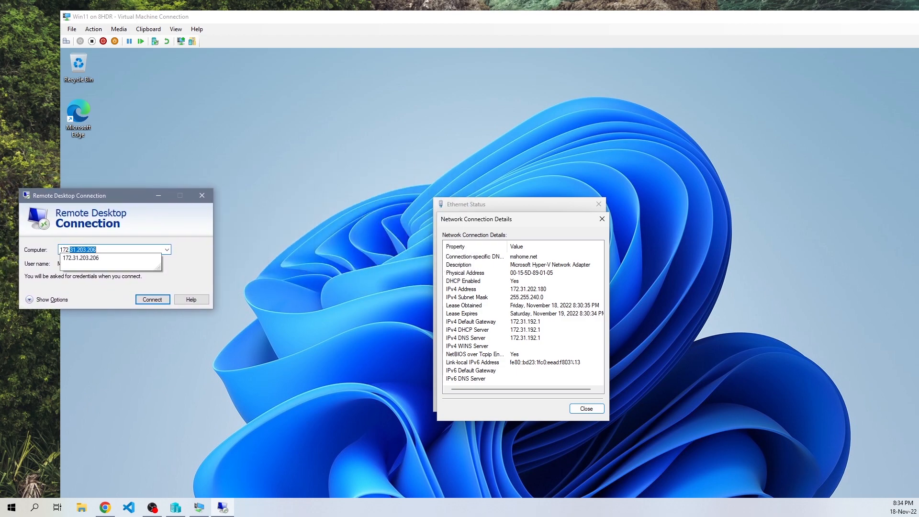
type(".31.202.11")
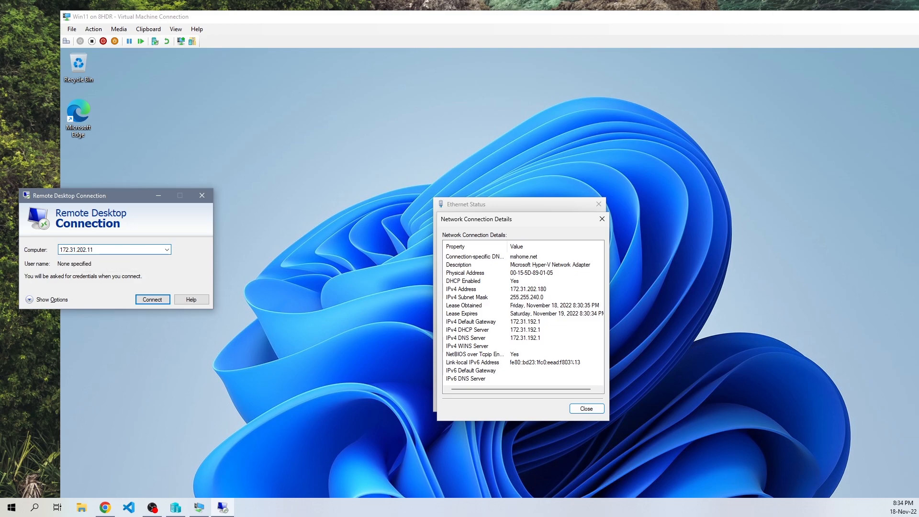
key("Return")
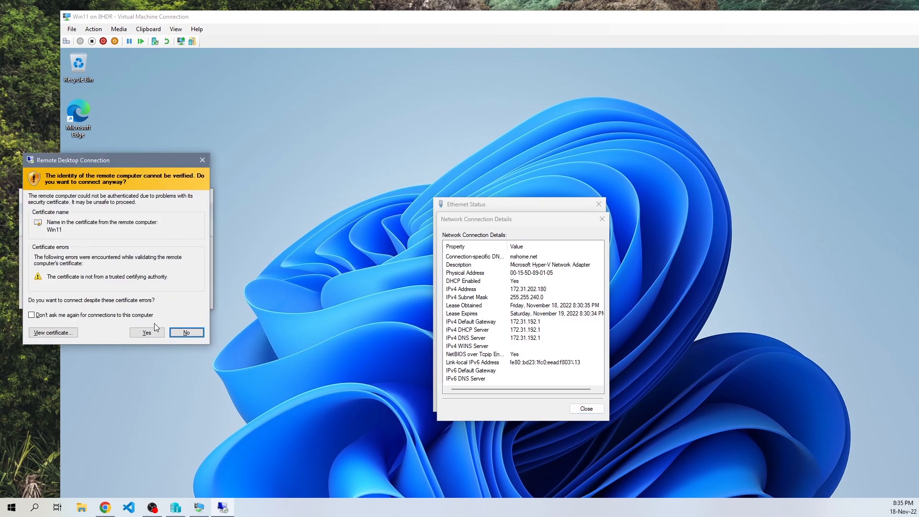
left_click(148, 334)
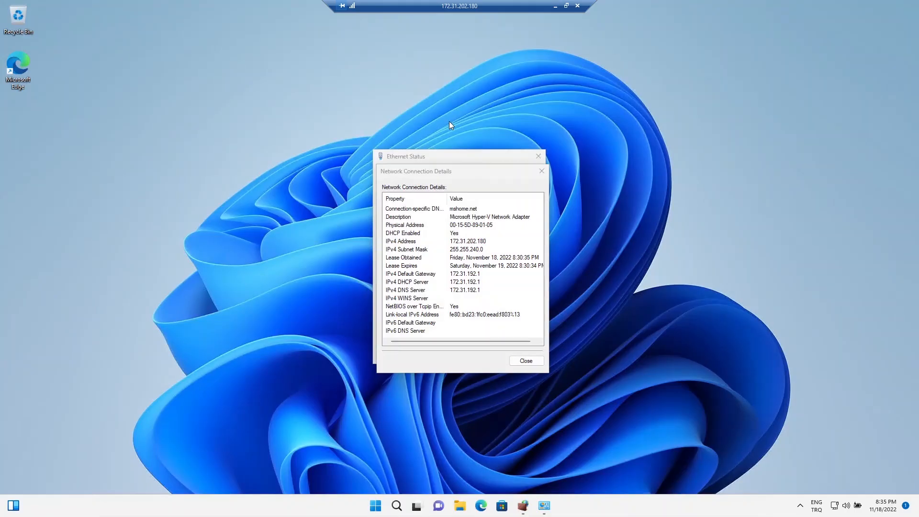
- Close the Network Connection Details and Ethernet Status dialogs inside the remote session and leave its full screen
left_click(541, 172)
left_click(536, 156)
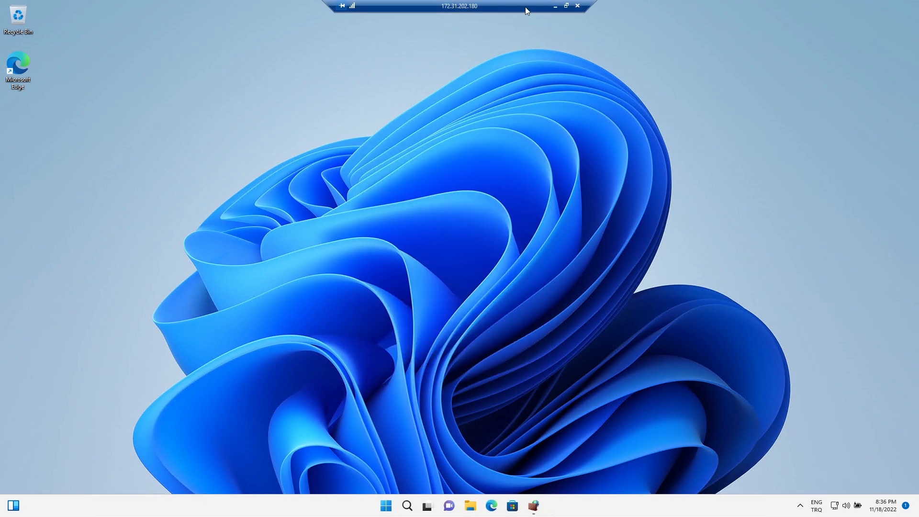
left_click(567, 5)
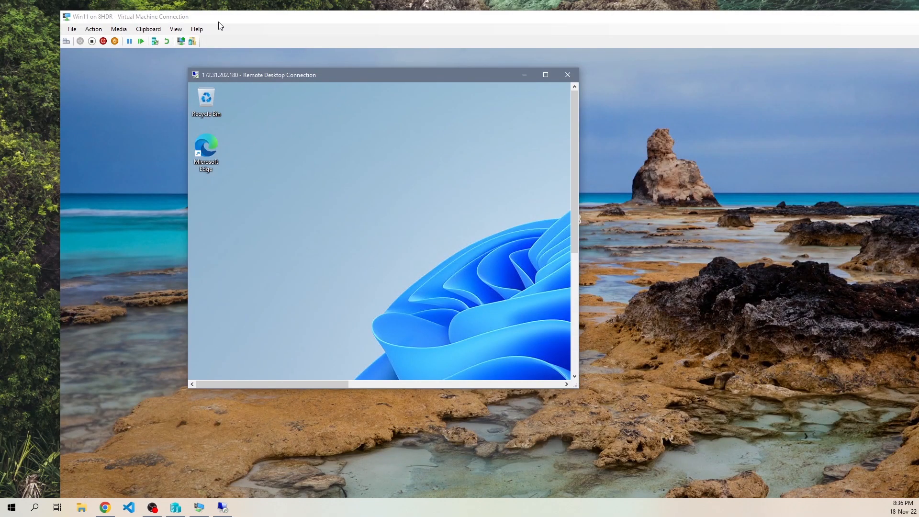
- Compare the VM console with the Remote Desktop window, then resize and maximize the remote session
left_click(232, 19)
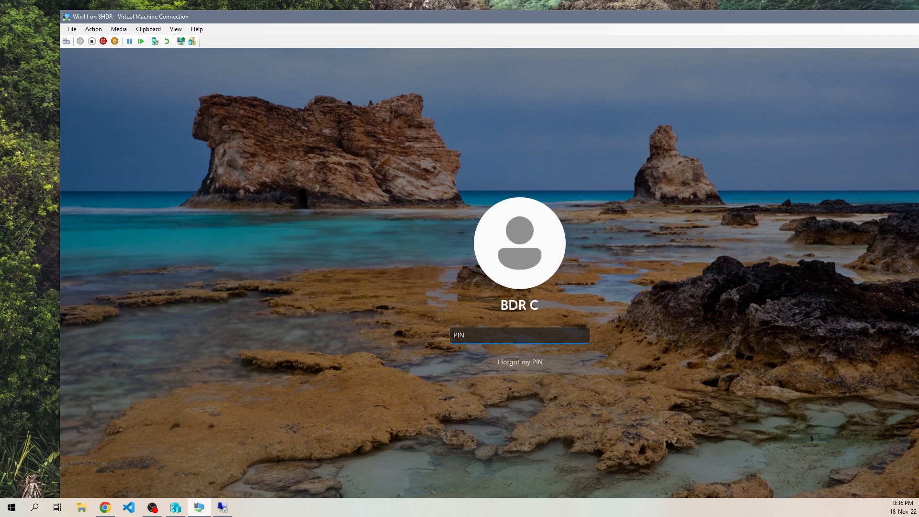
left_click(222, 509)
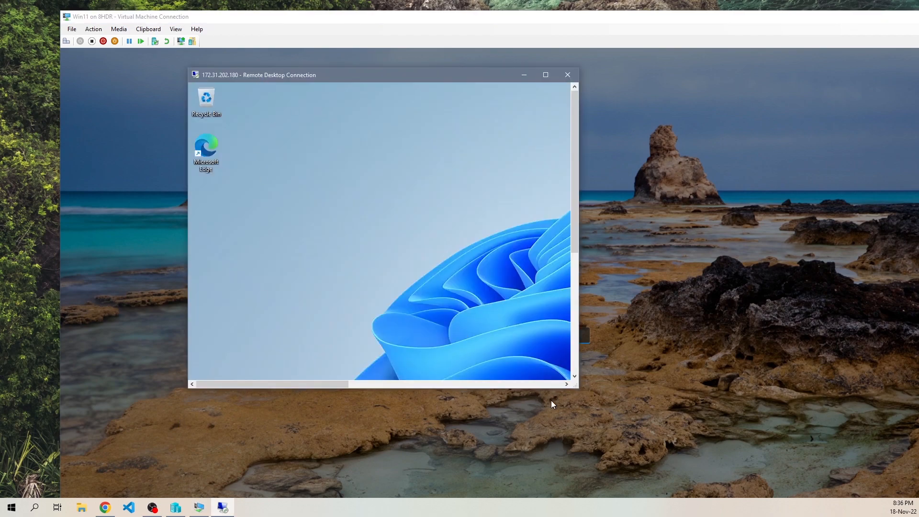
left_click_drag(578, 387, 849, 472)
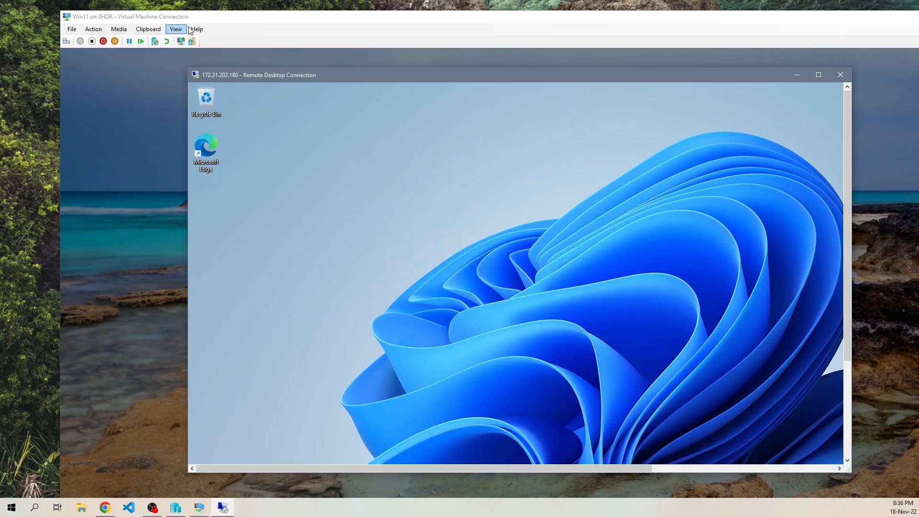
left_click(224, 19)
left_click(223, 498)
left_click(818, 76)
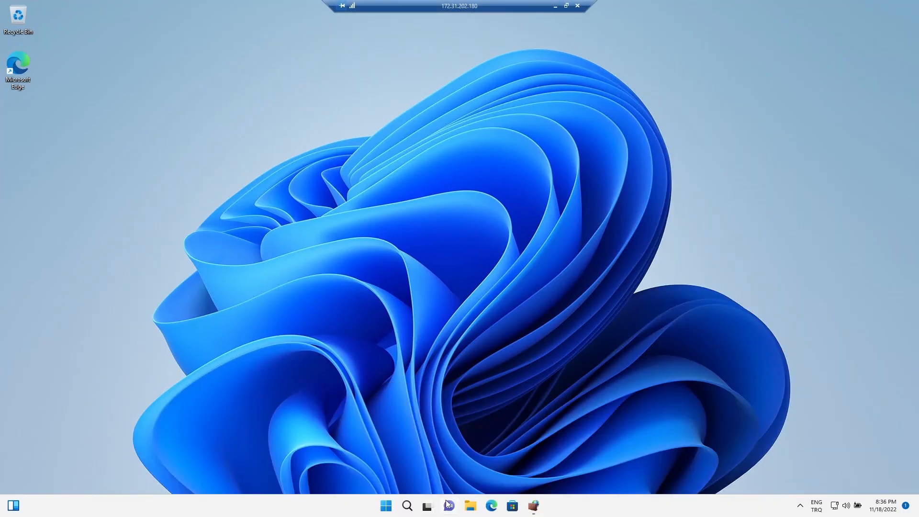
- Disconnect the Remote Desktop session from the remote Start menu's power options
left_click(392, 509)
left_click(578, 473)
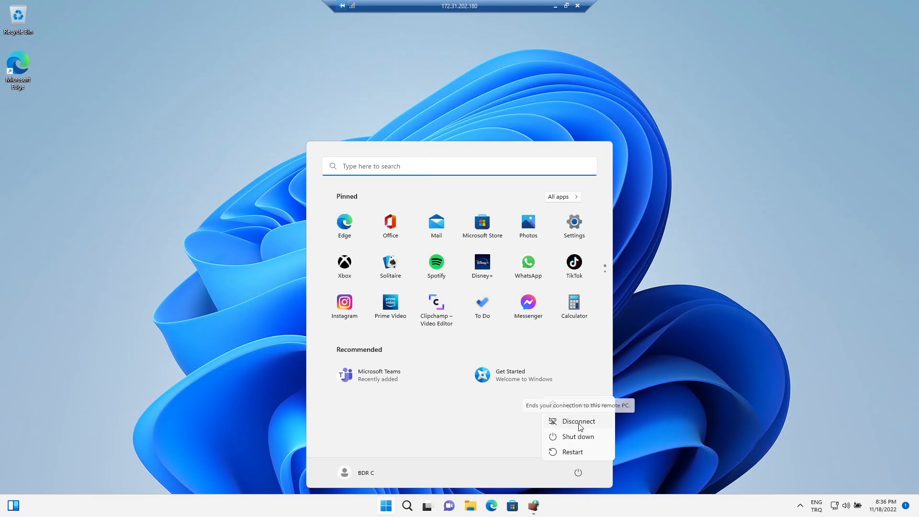
left_click(580, 424)
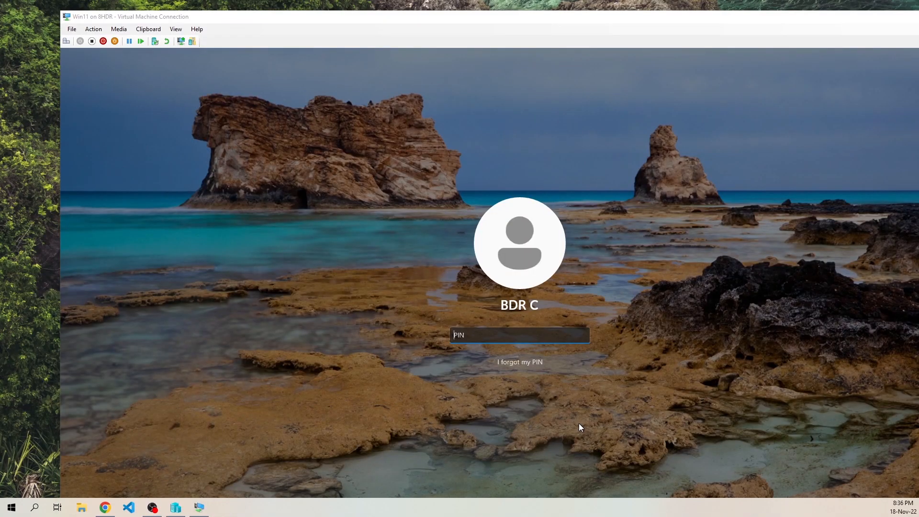
- Switch the VM console to Full Screen Mode and sign in with the account PIN
left_click(176, 30)
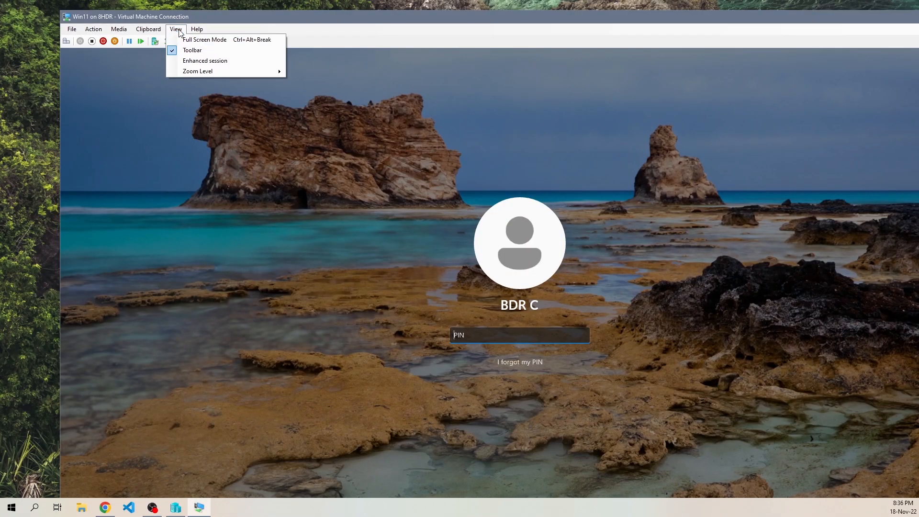
left_click(185, 39)
type("••••")
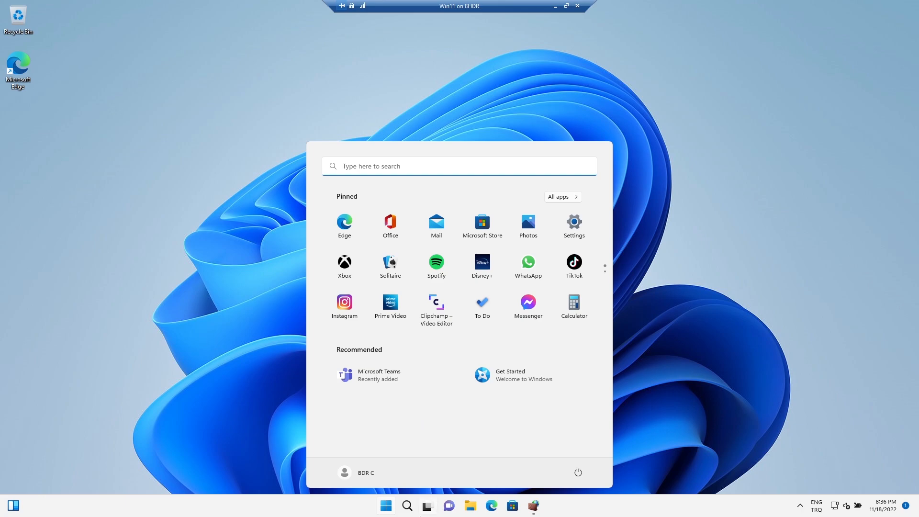
- Shut down the Windows 11 machine from the Start menu's power options
left_click(579, 473)
left_click(583, 436)
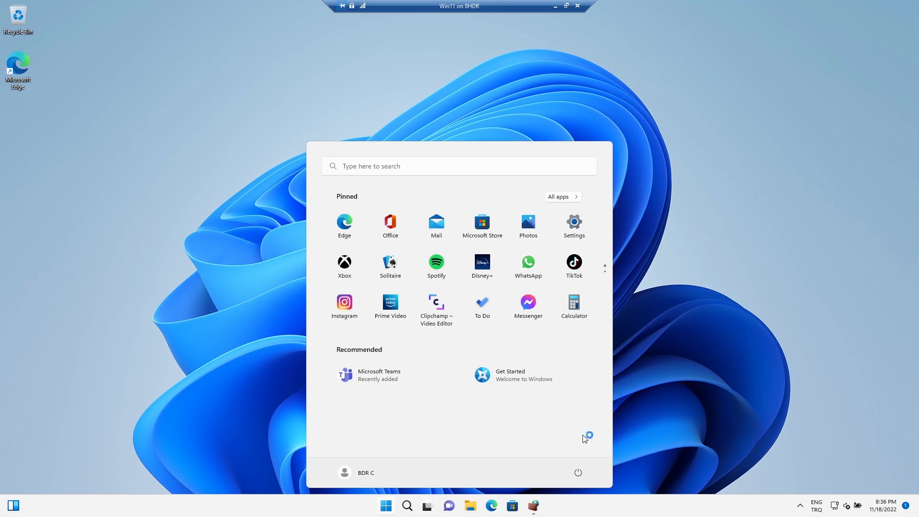